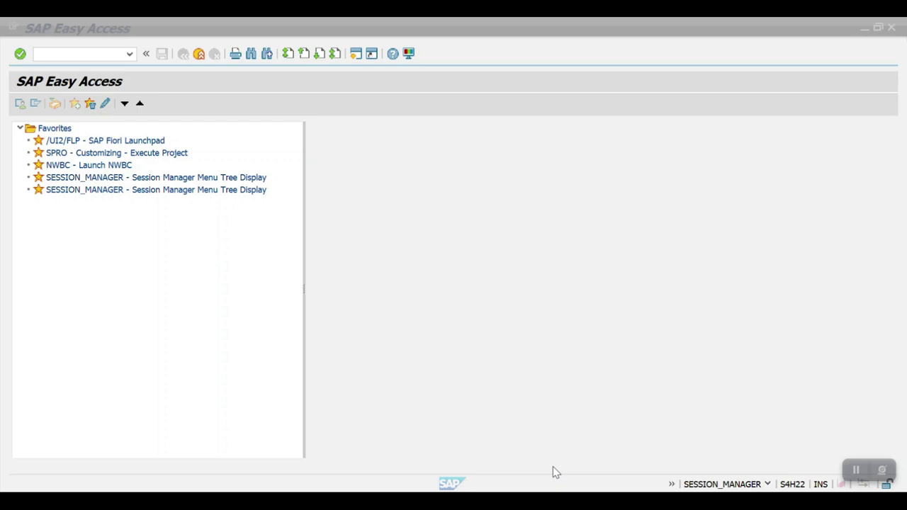
Open transaction OKKP and look up the cost center standard hierarchy assigned to controlling area 2001
left_click(87, 54)
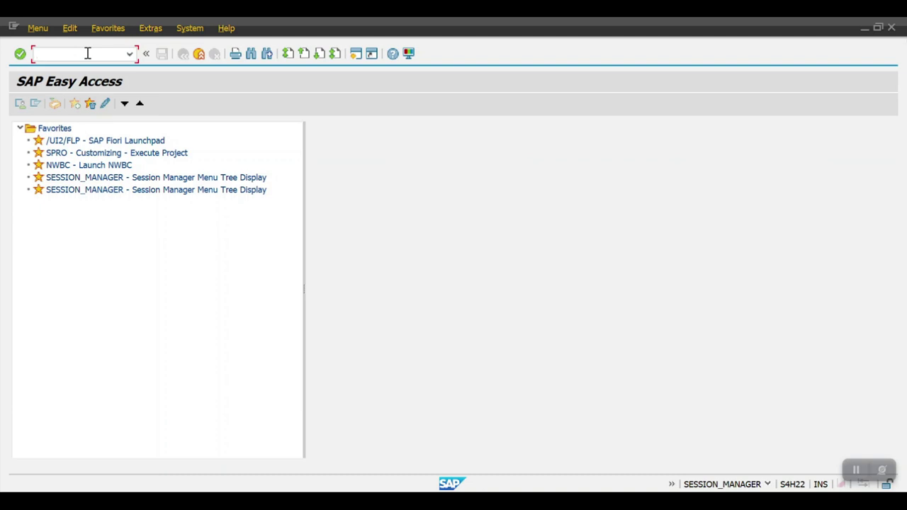
type("okkp")
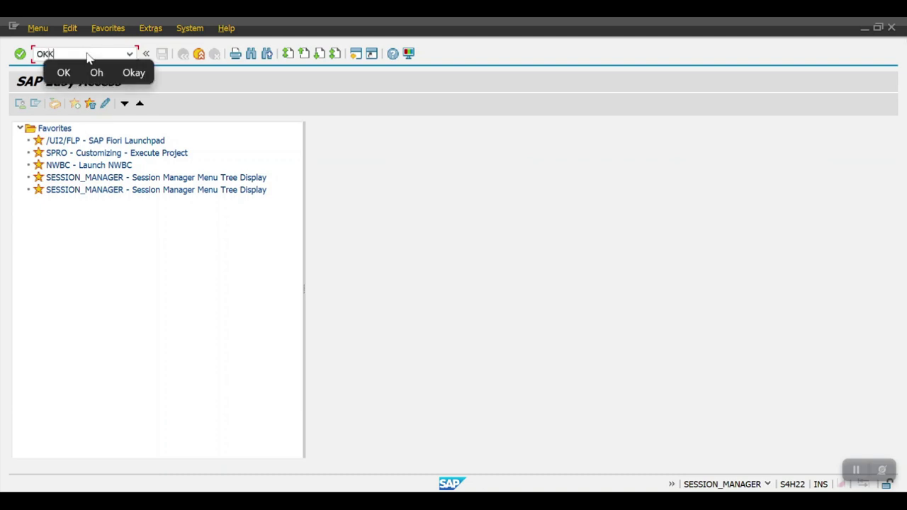
key("Return")
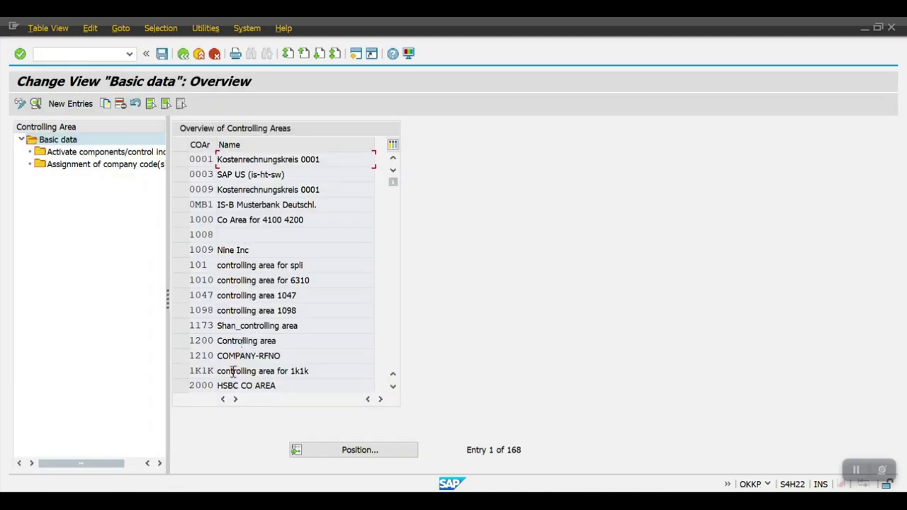
left_click(393, 387)
double_click(200, 386)
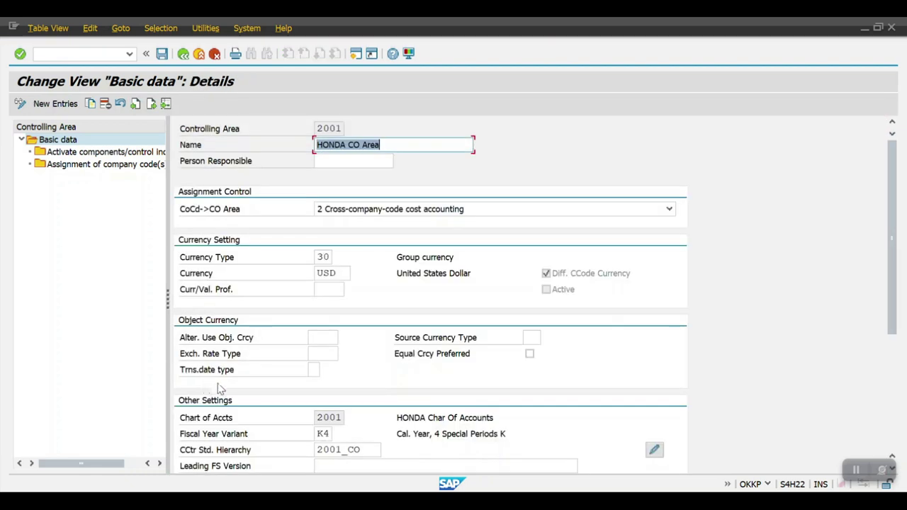
scroll(346, 386, "down", 1)
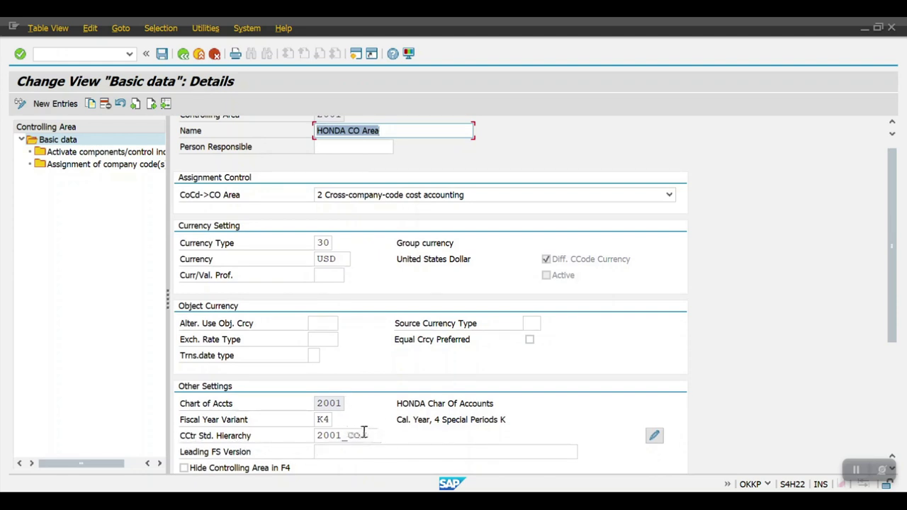
left_click_drag(362, 435, 284, 429)
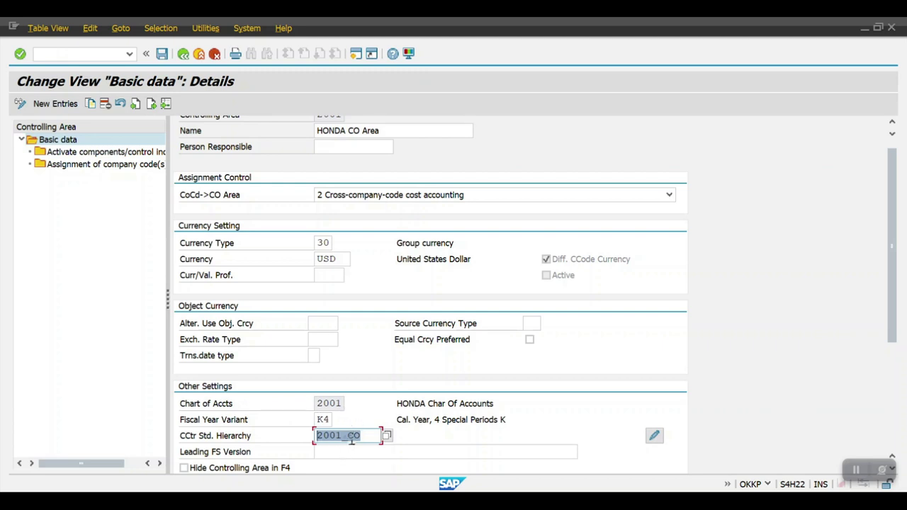
left_click(183, 55)
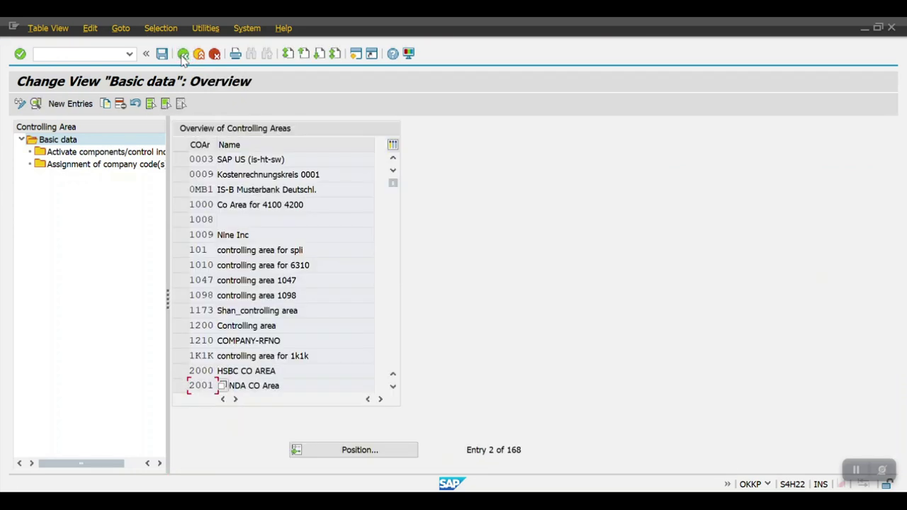
Leave the controlling area overview and open cost center group 2001_CO for changes through transaction KSH1
left_click(98, 54)
type("/n")
key("Return")
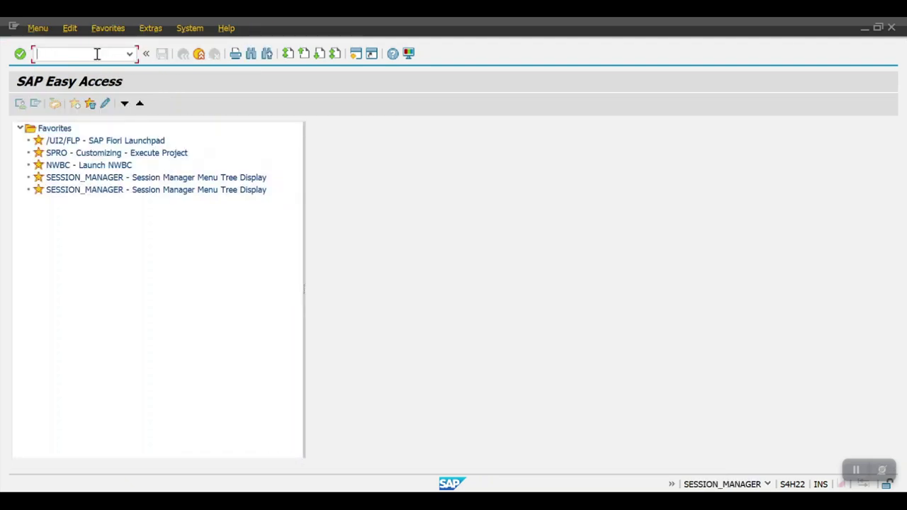
type("KSH1")
key("Return")
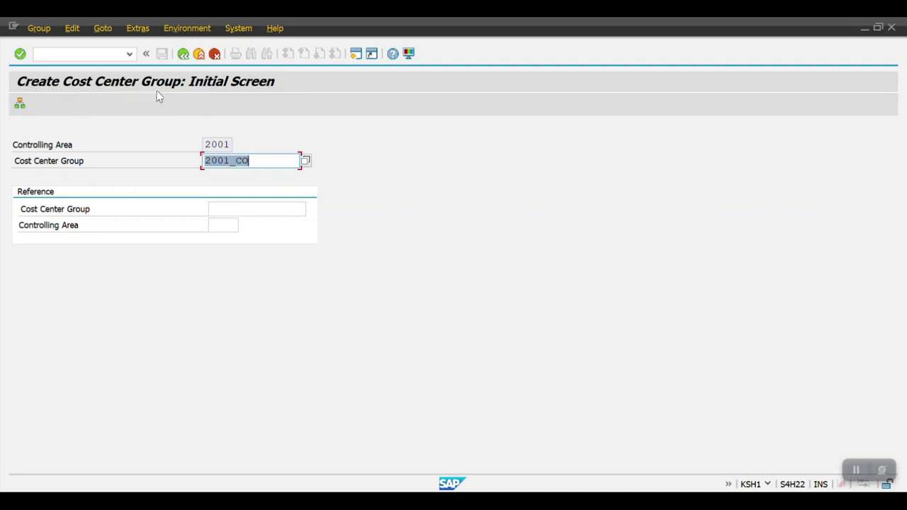
key("Return")
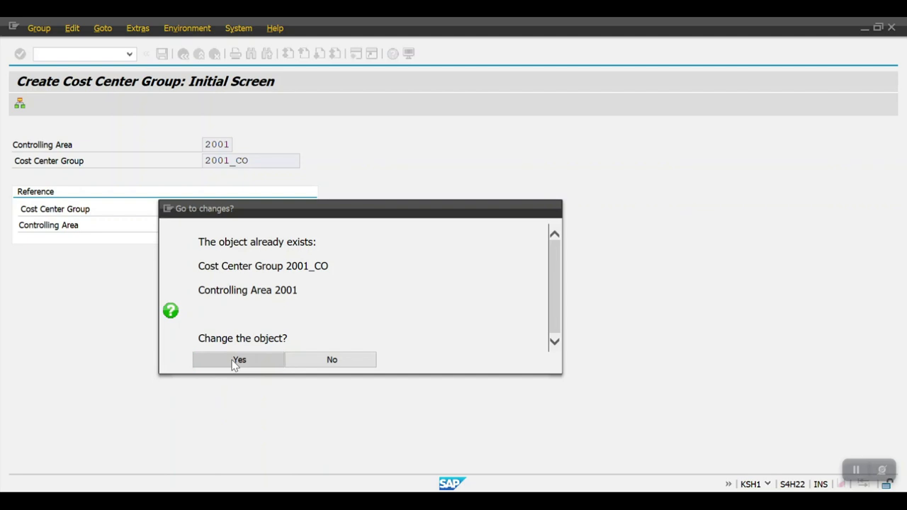
left_click(236, 362)
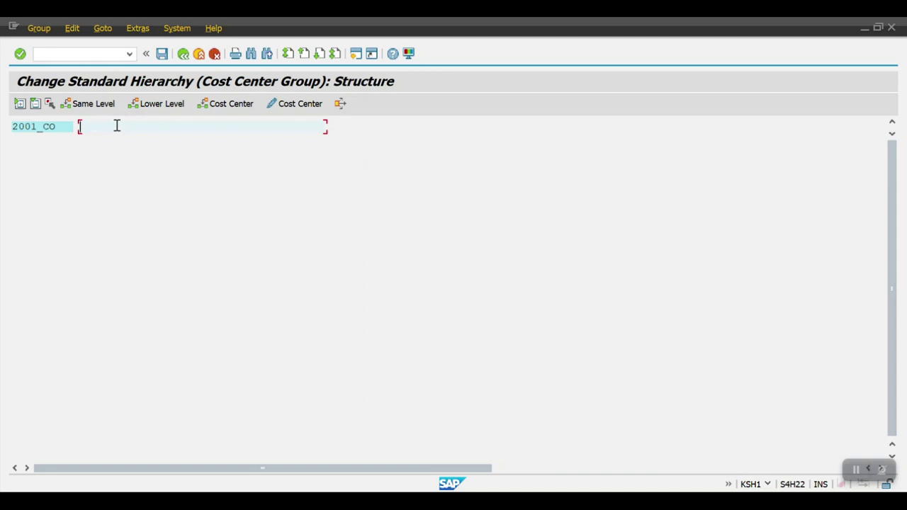
Describe the top node 2001_CO as "Cost Center Groups" and insert six lower-level nodes beneath it
type("Cost Center Groups")
left_click(29, 130)
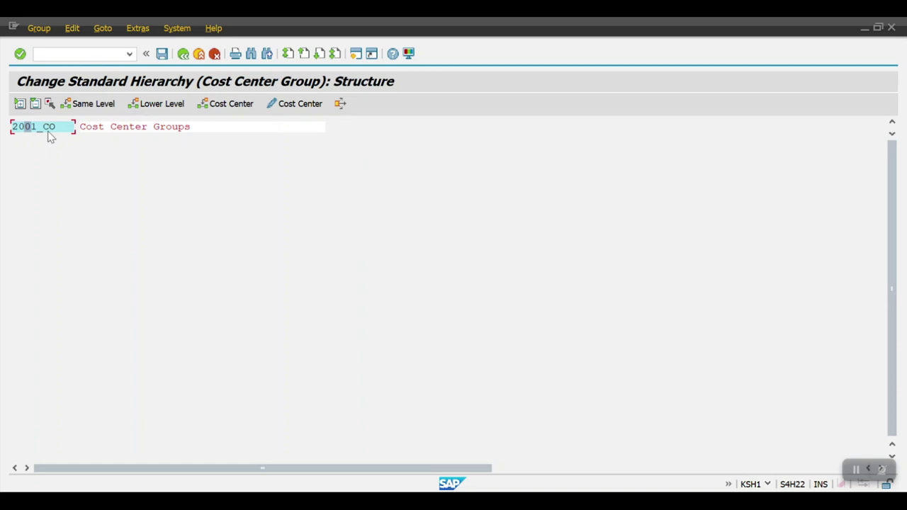
left_click(157, 104)
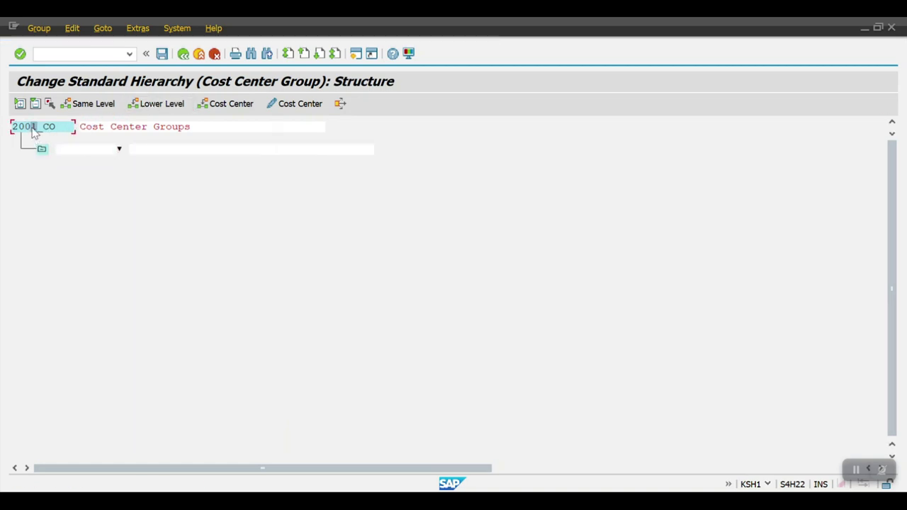
left_click(137, 104)
left_click(142, 107)
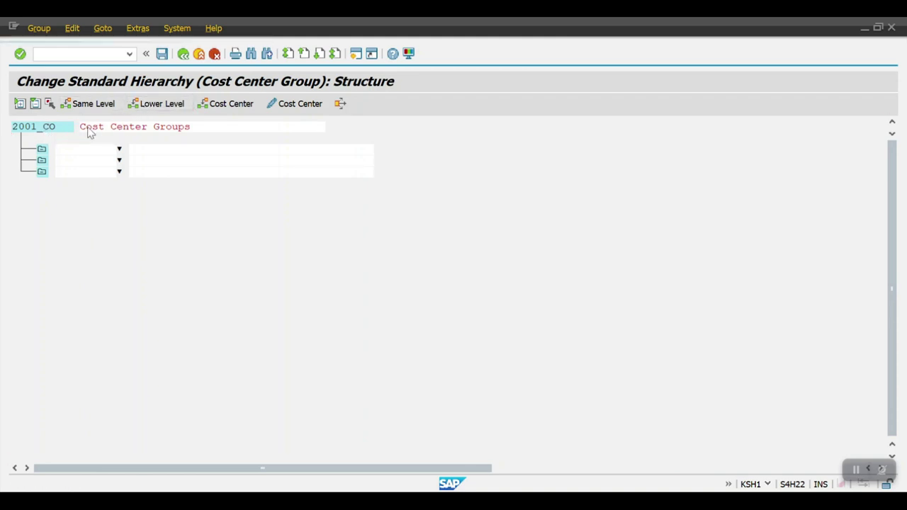
left_click(51, 128)
left_click(135, 106)
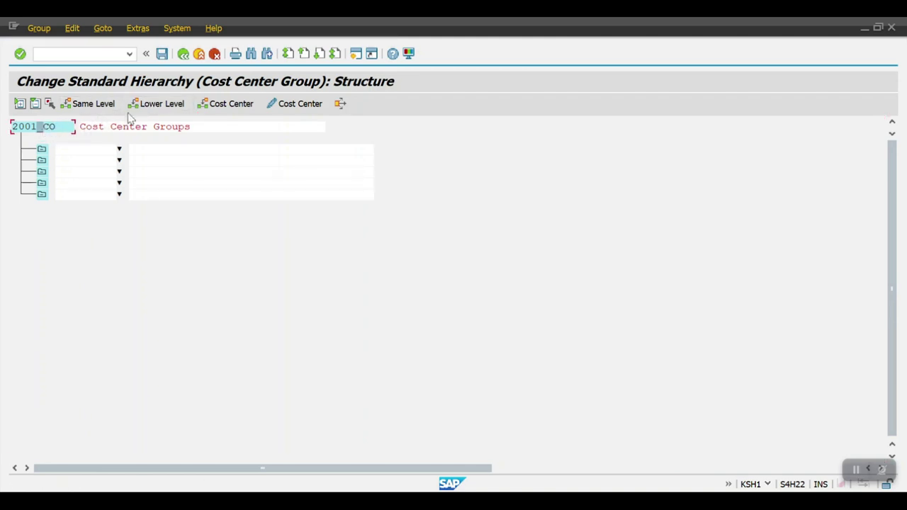
left_click(150, 107)
Name the six lower-level groups HR, ADMIN, IT, Marketing, Sales and Finance
left_click(58, 152)
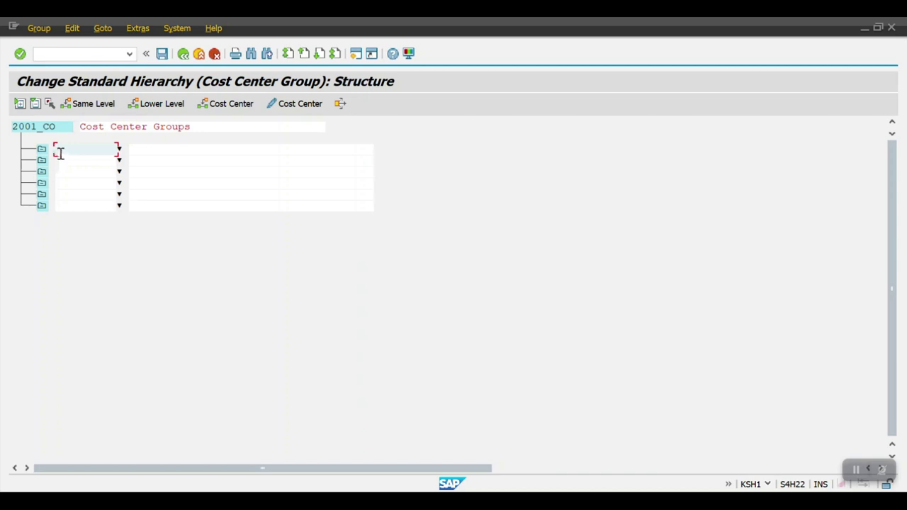
type("HR")
key("Down")
type("ADMIN")
key("Down")
type("IT")
key("Down")
type("Mak")
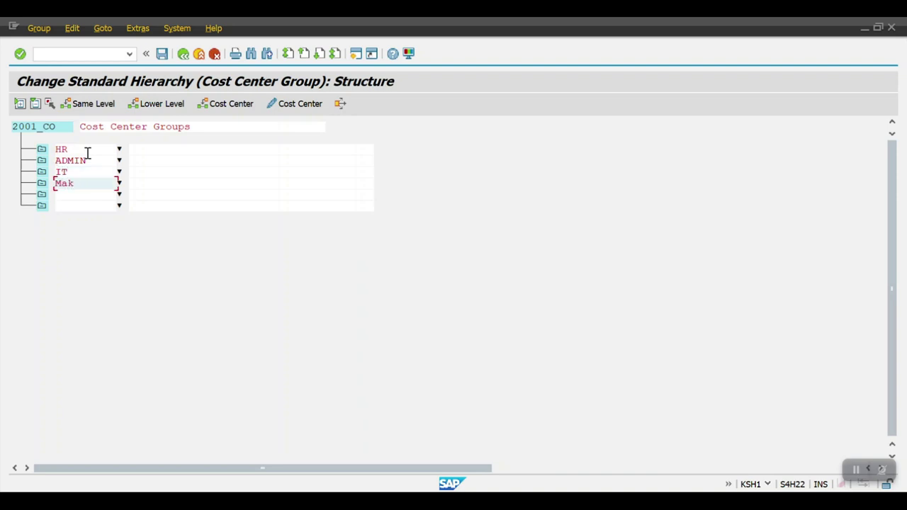
type("keting")
key("Down")
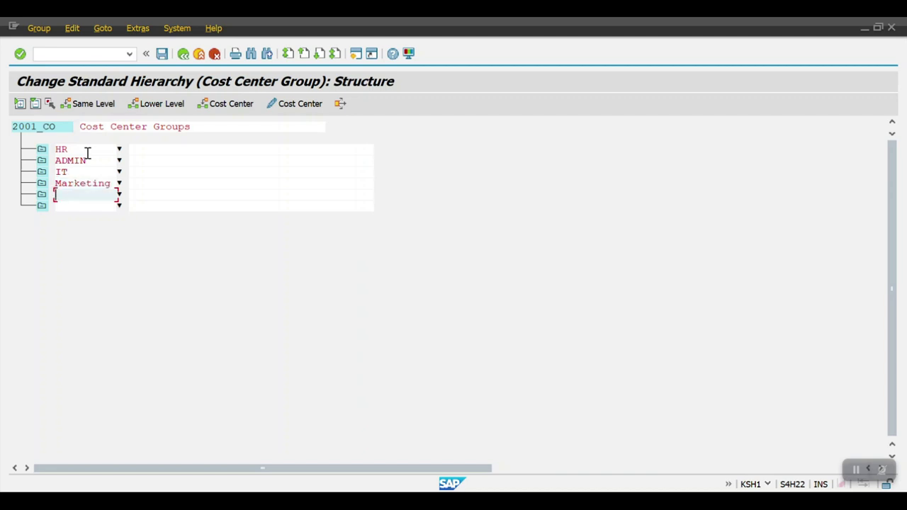
type("Sale")
key("Down")
type("Finance")
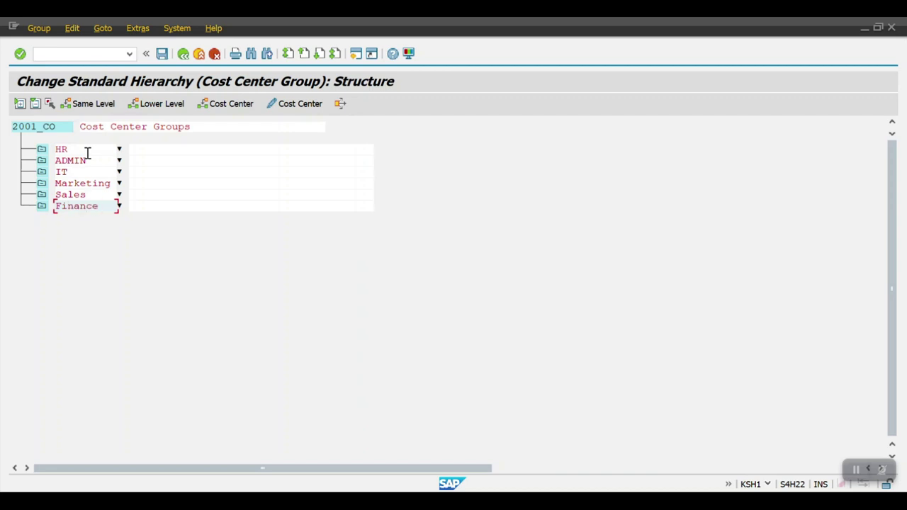
Copy the six group names into their description fields and save the hierarchy
key("shift+Home")
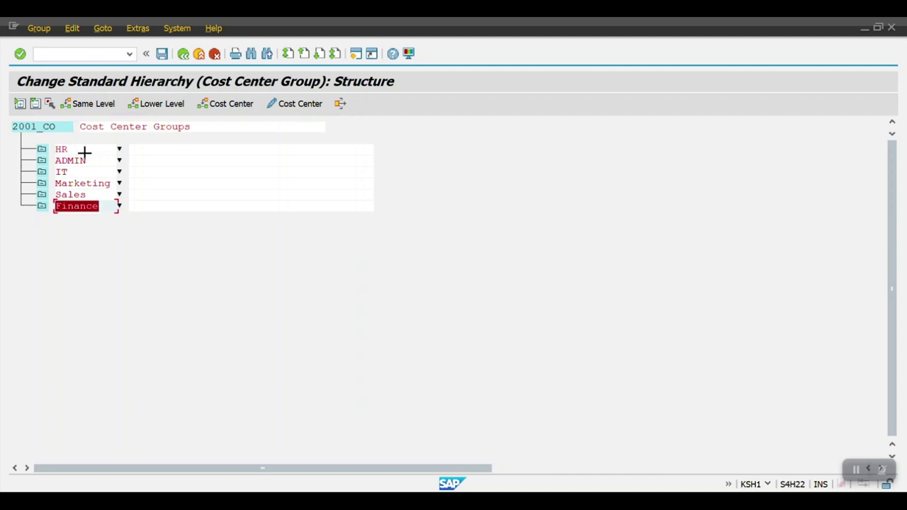
left_click_drag(57, 146, 112, 206)
key("ctrl+c")
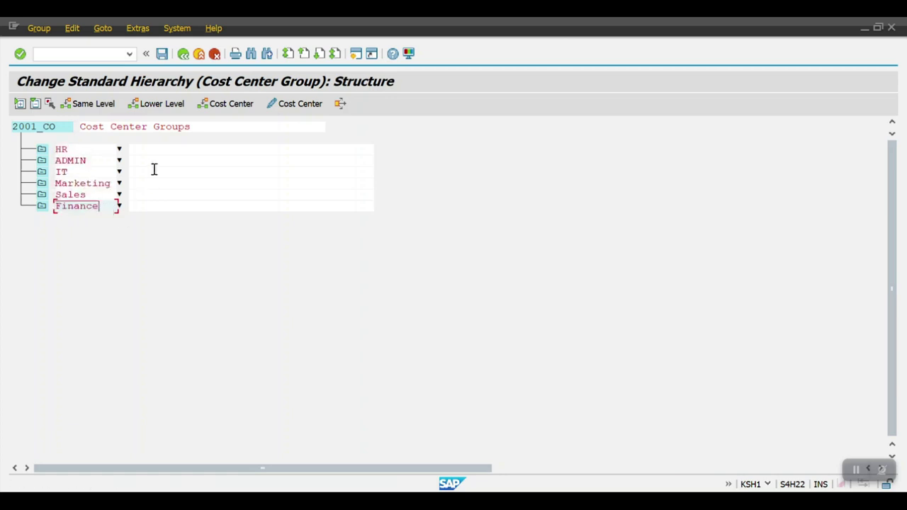
left_click(149, 152)
key("ctrl+v")
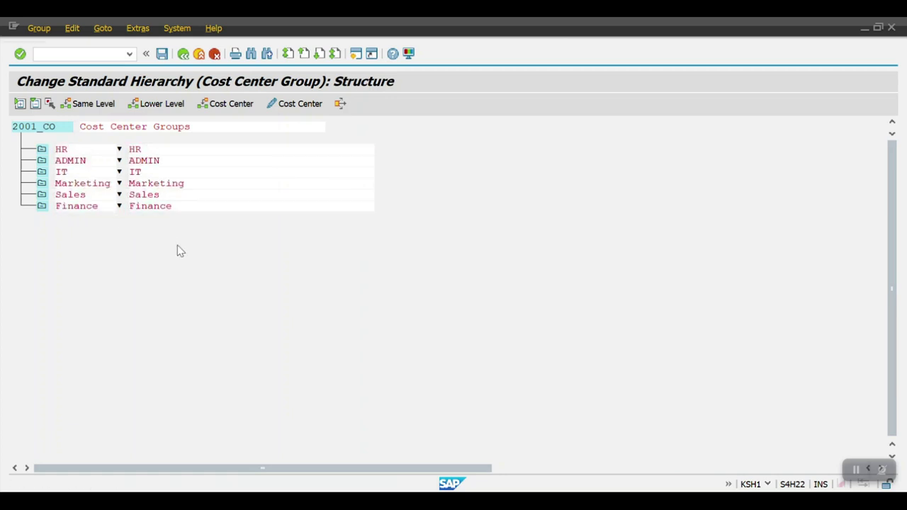
key("ctrl+s")
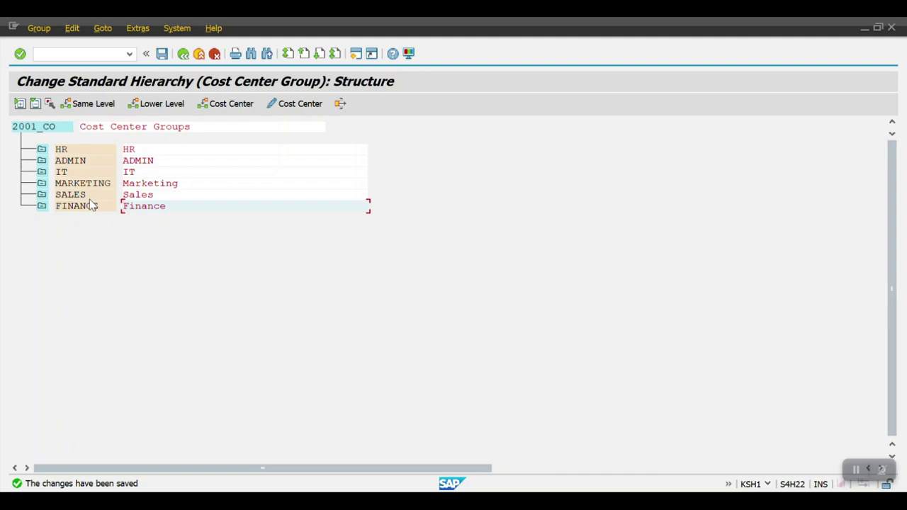
Leave the cost center group maintenance and open transaction KS01 to create a cost center
left_click(183, 55)
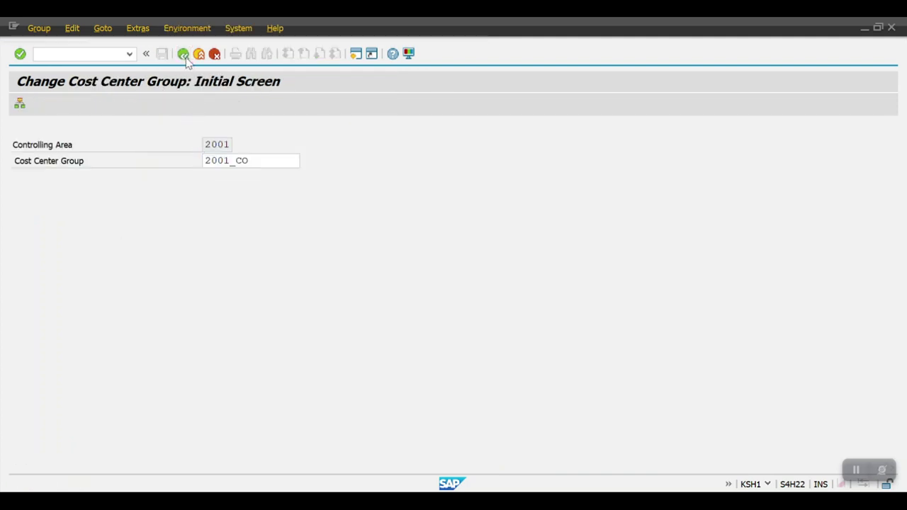
key("F3")
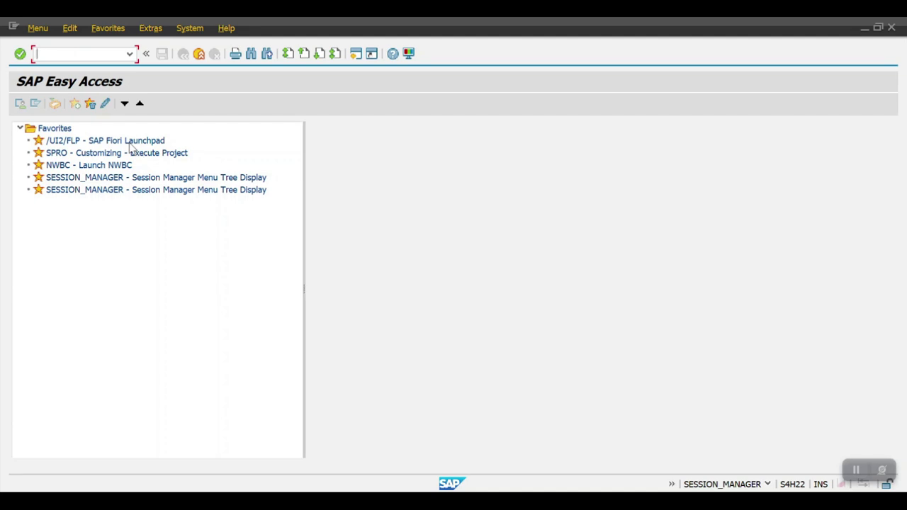
type("ksh3")
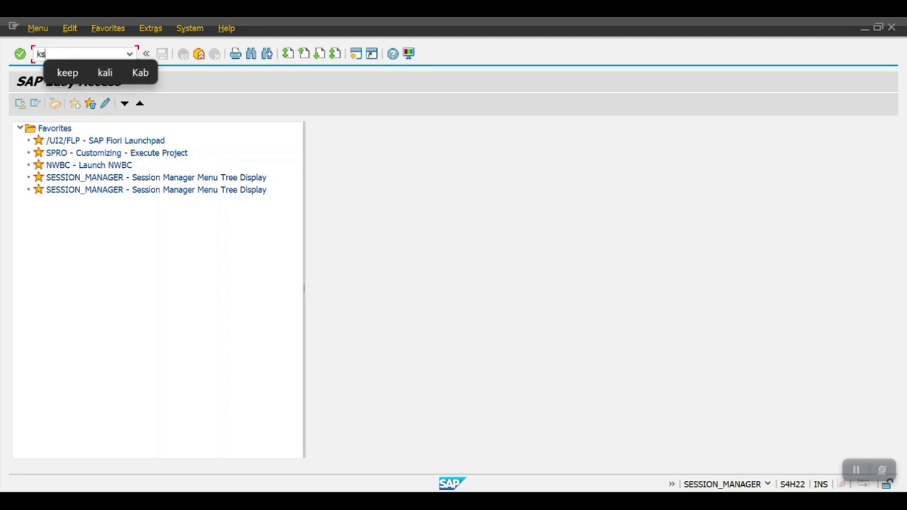
key("Return")
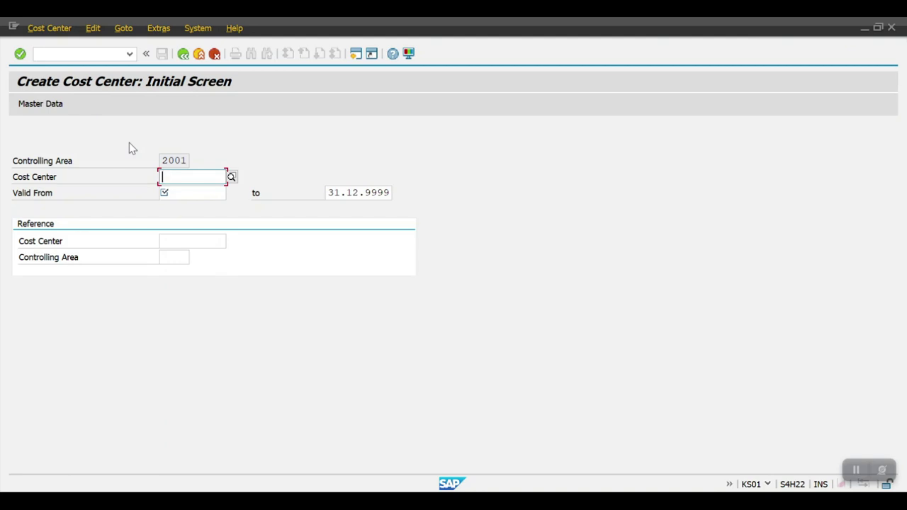
Start cost center HR0001 in controlling area 2001, valid from 01.01.2024, and proceed to its basic data
type("HR 1")
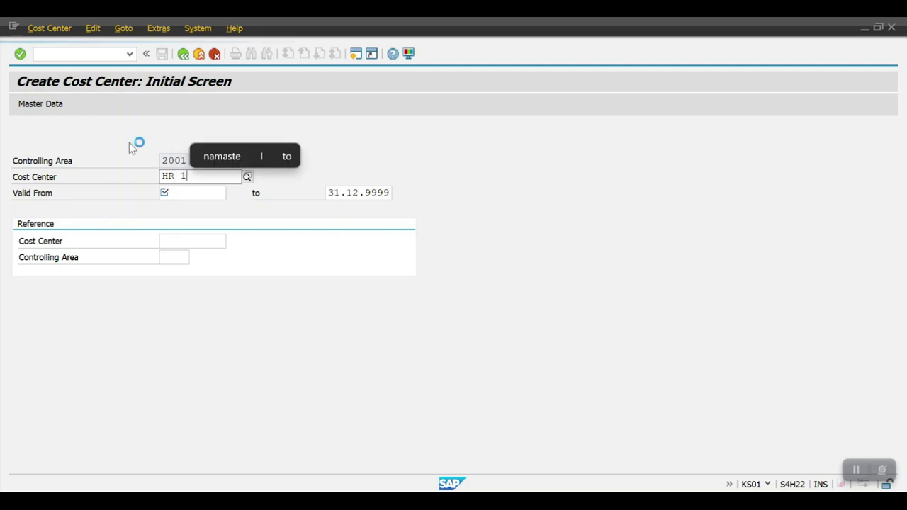
key("BackSpace")
key("BackSpace")
type("0001")
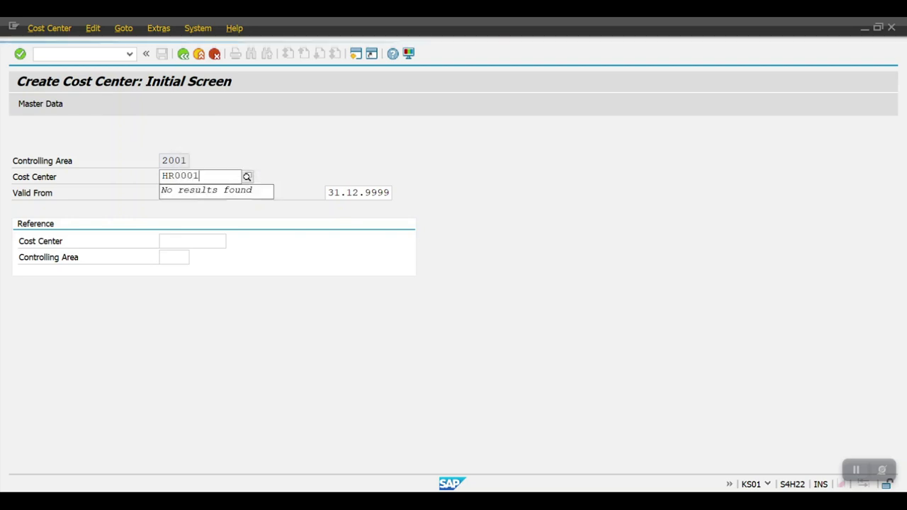
key("Tab")
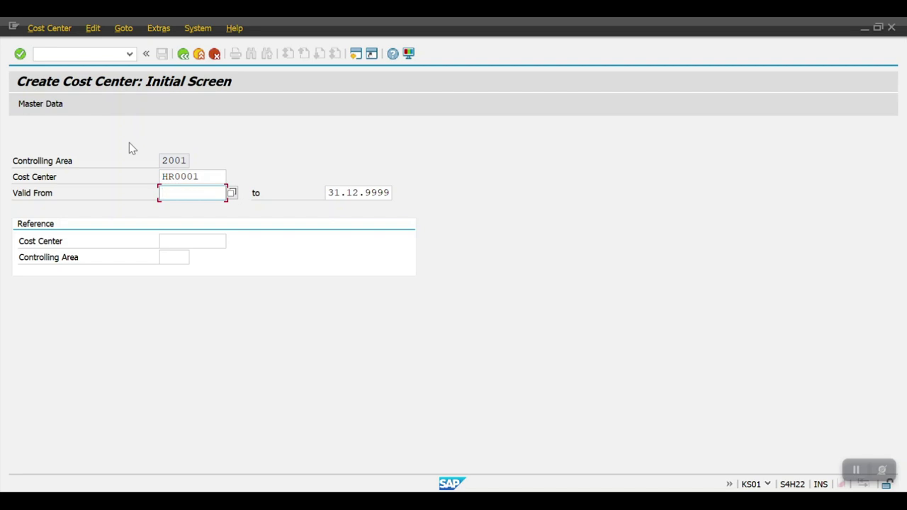
type("01")
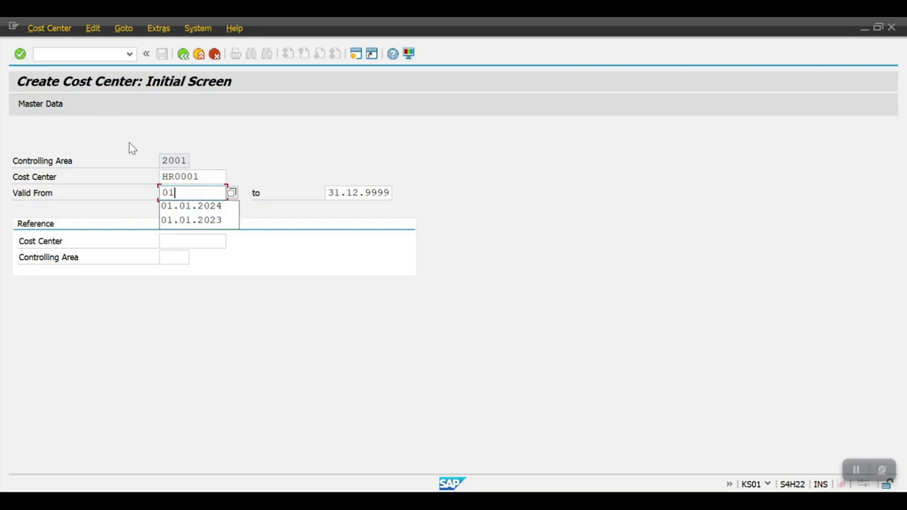
type(".01")
key("Down")
key("Return")
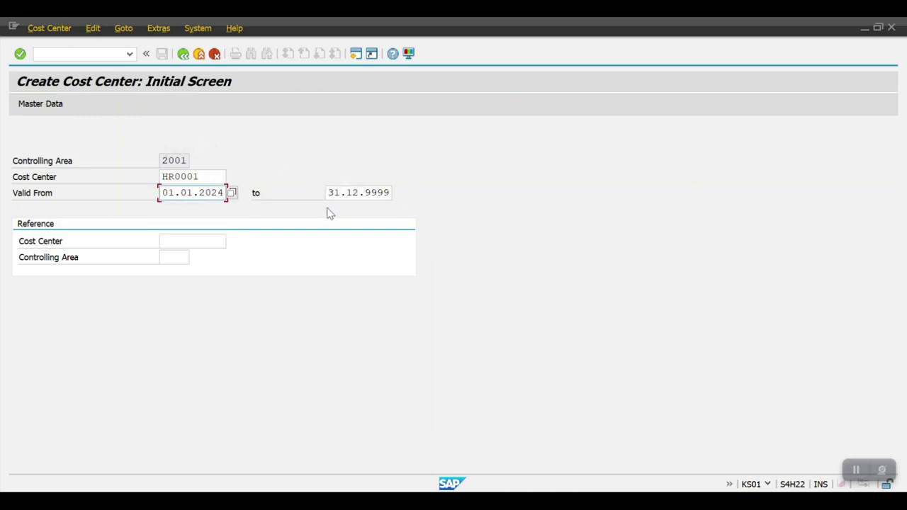
key("Return")
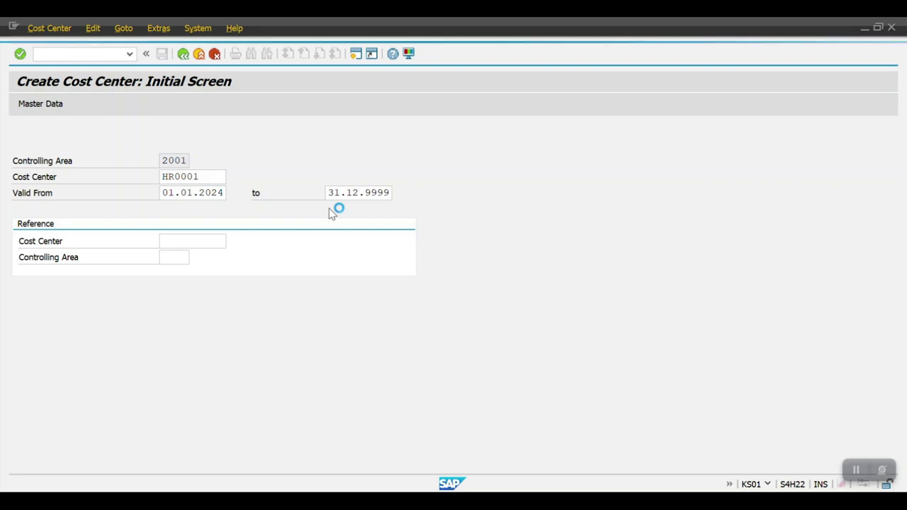
Copy the cost center code HR0001 into both the name and the description
left_click_drag(189, 128, 97, 127)
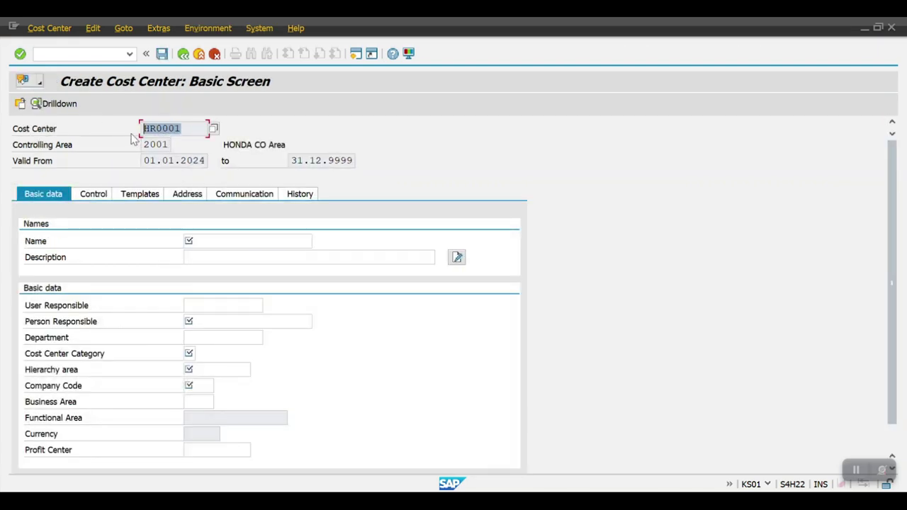
left_click(225, 241)
key("ctrl+v")
left_click(217, 256)
key("ctrl+v")
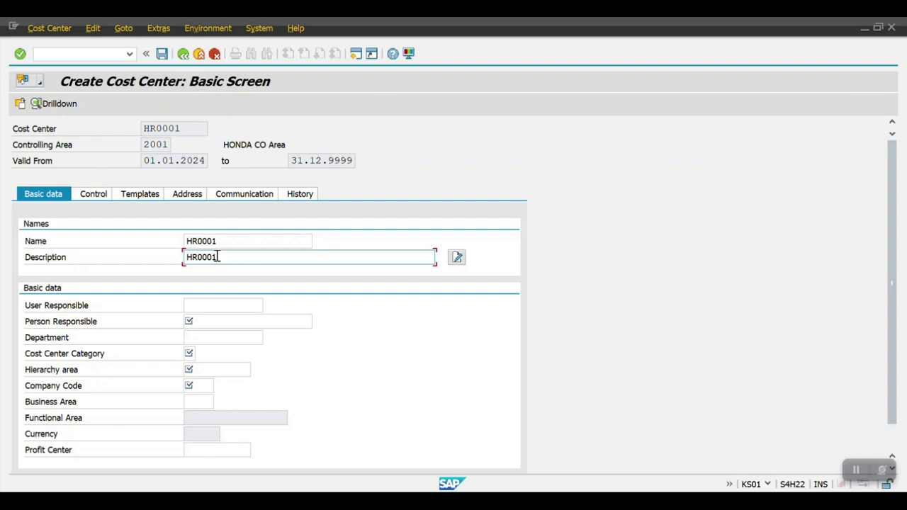
Set the person responsible to X and choose cost center category W (Administration) for cost center HR0001
left_click(227, 324)
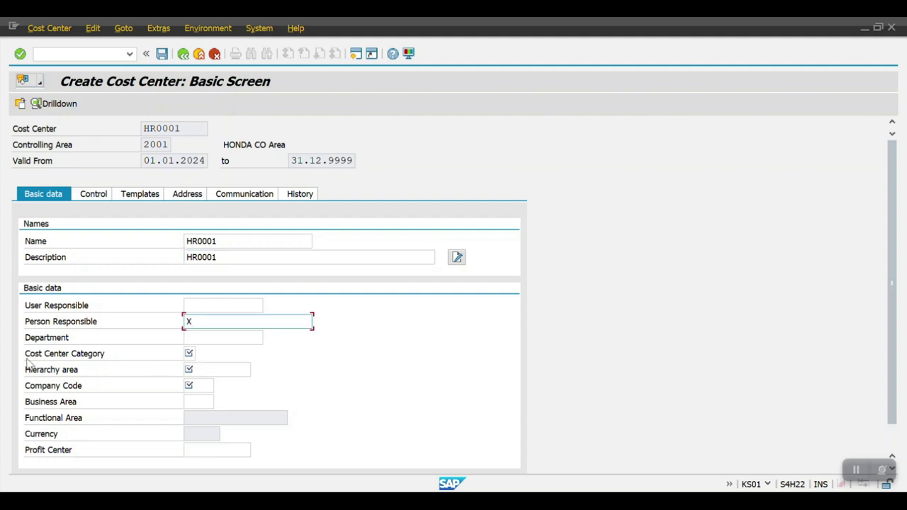
left_click(188, 353)
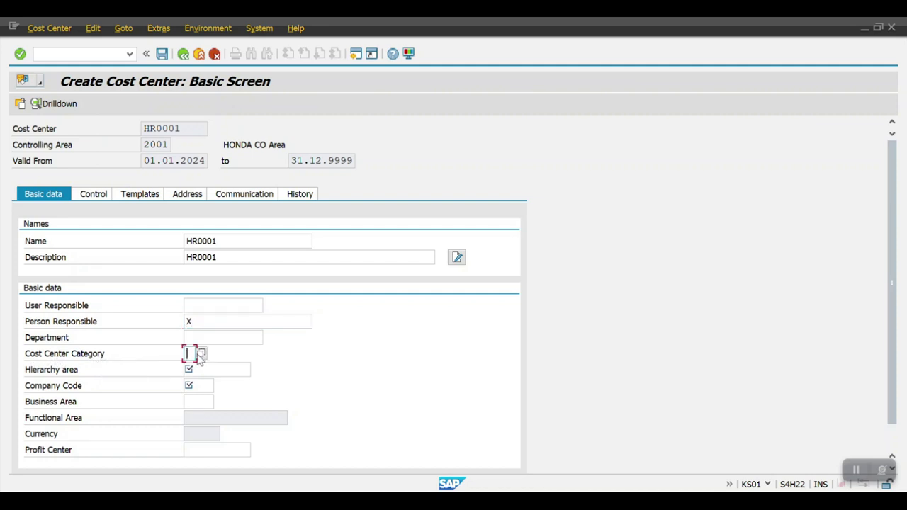
left_click(201, 354)
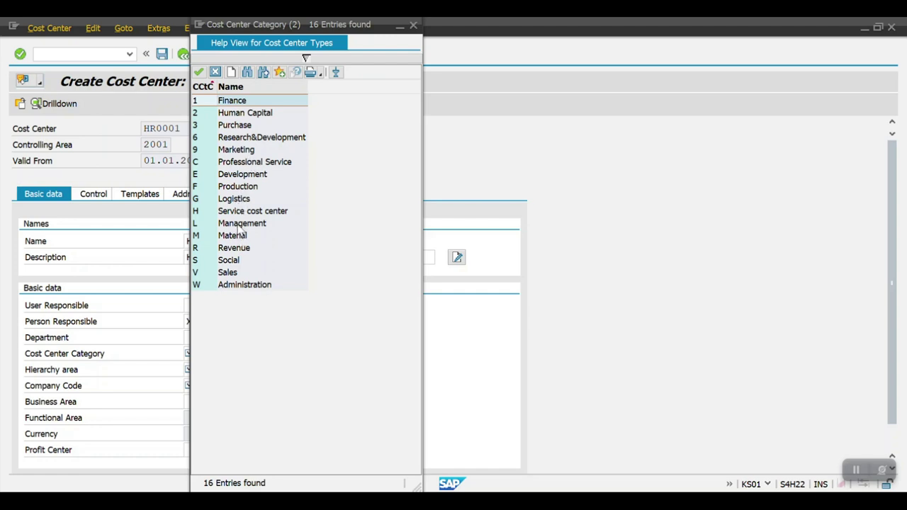
double_click(232, 285)
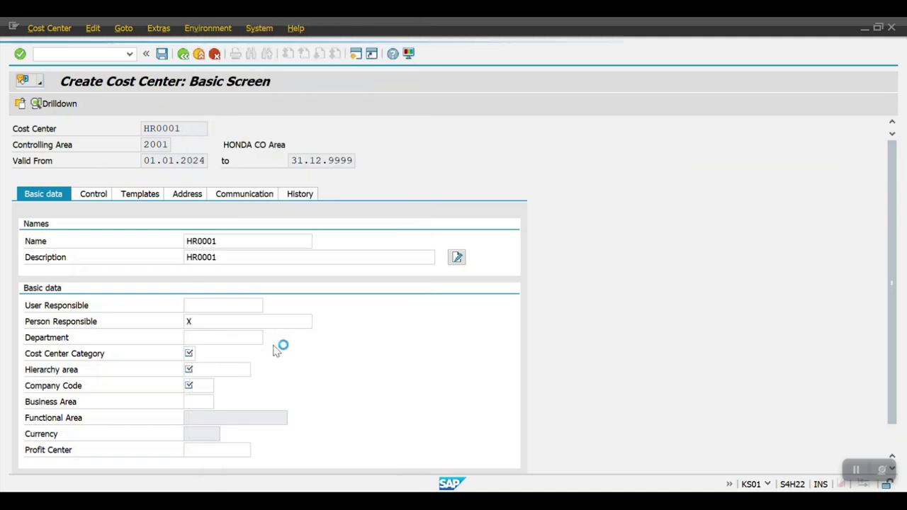
Assign cost center HR0001 to hierarchy area HR and company code 2009
left_click(203, 371)
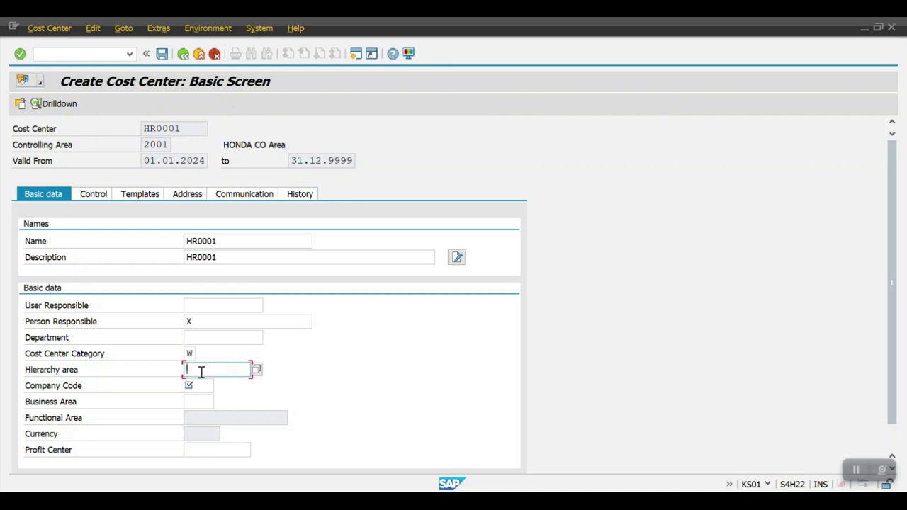
type("HR")
key("Tab")
type("2009")
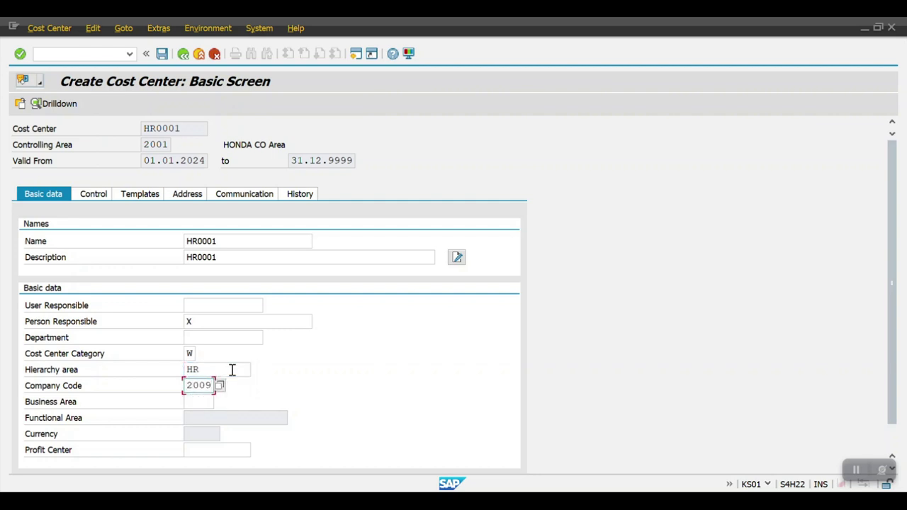
key("Return")
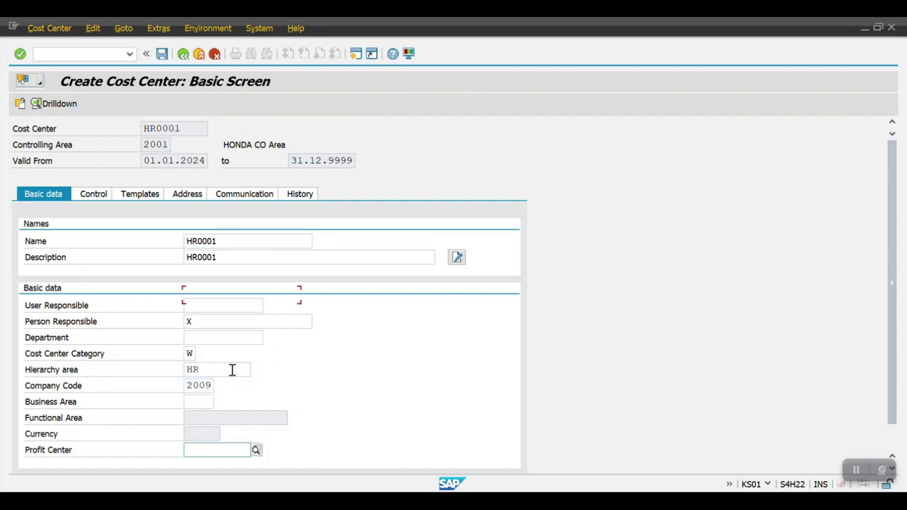
Assign profit center HR 1 to cost center HR0001 and save the cost center
type("HR")
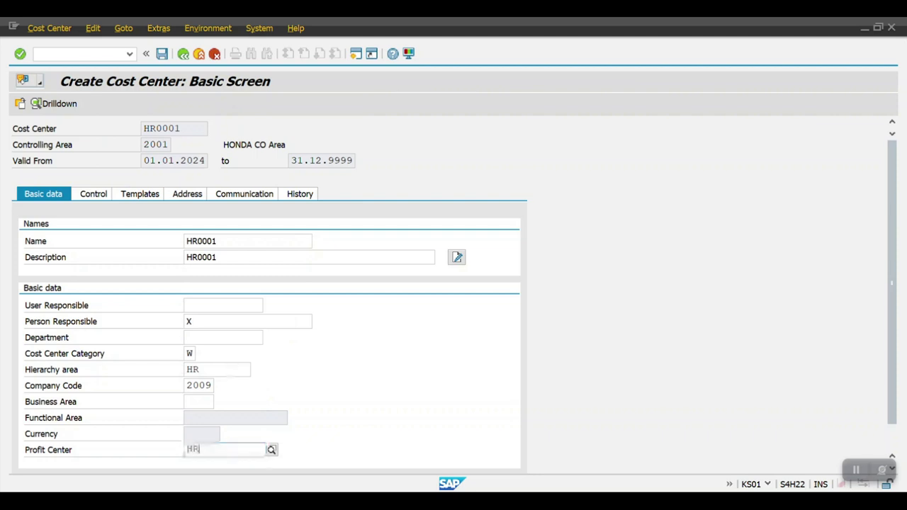
type(" 1")
key("Return")
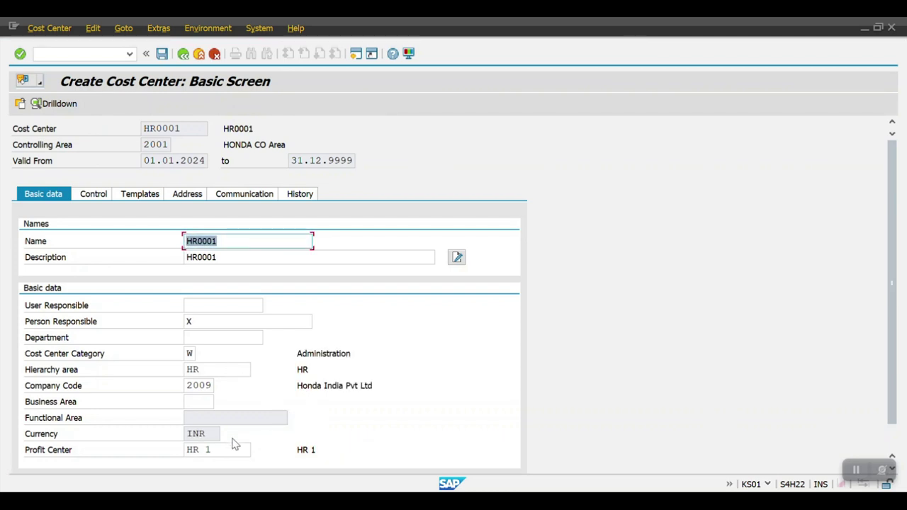
left_click(162, 54)
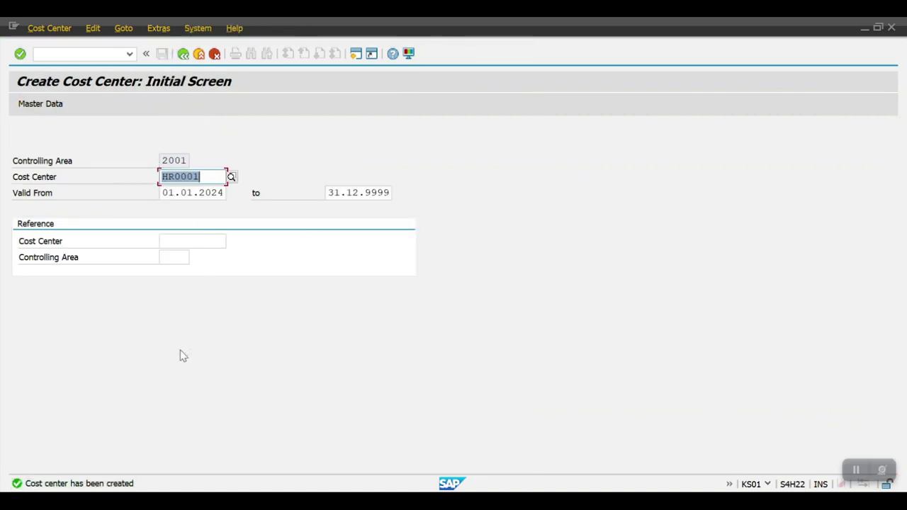
Start another cost center, HR2010, with the same validity dates and proceed to its basic data
mouse_move(167, 492)
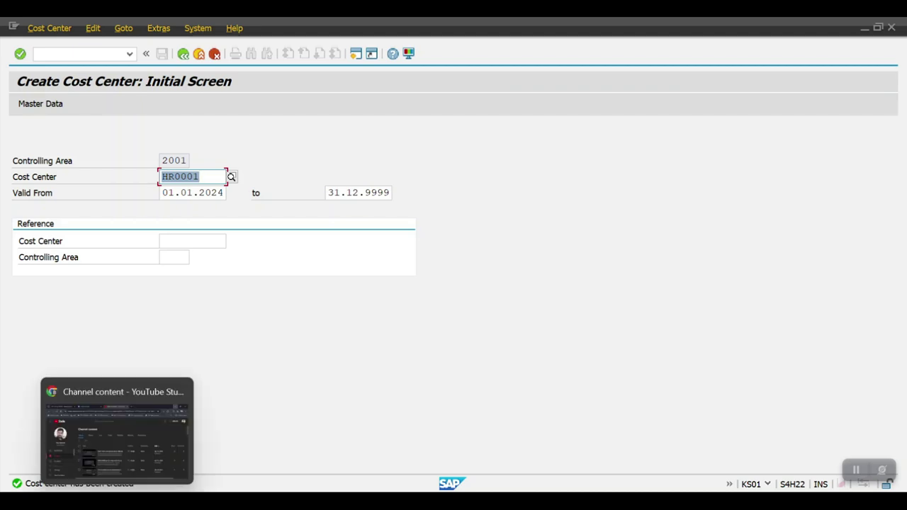
left_click(208, 176)
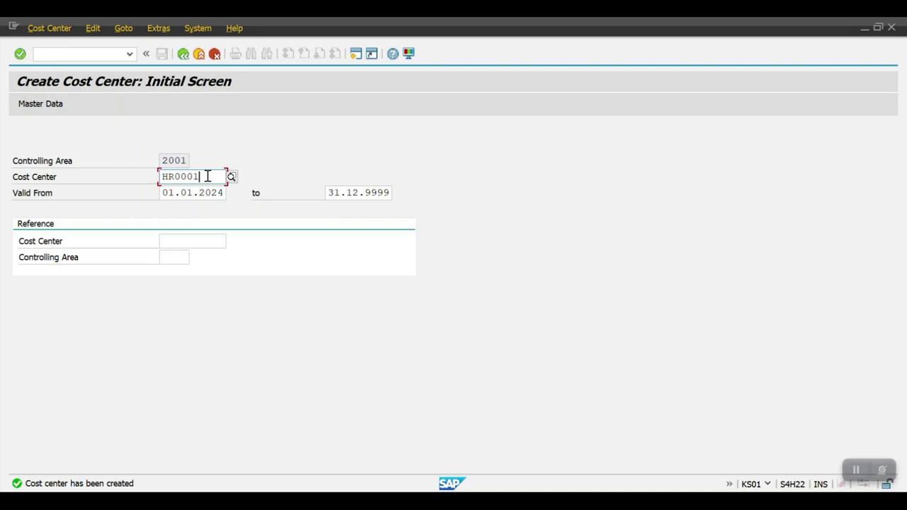
key("BackSpace")
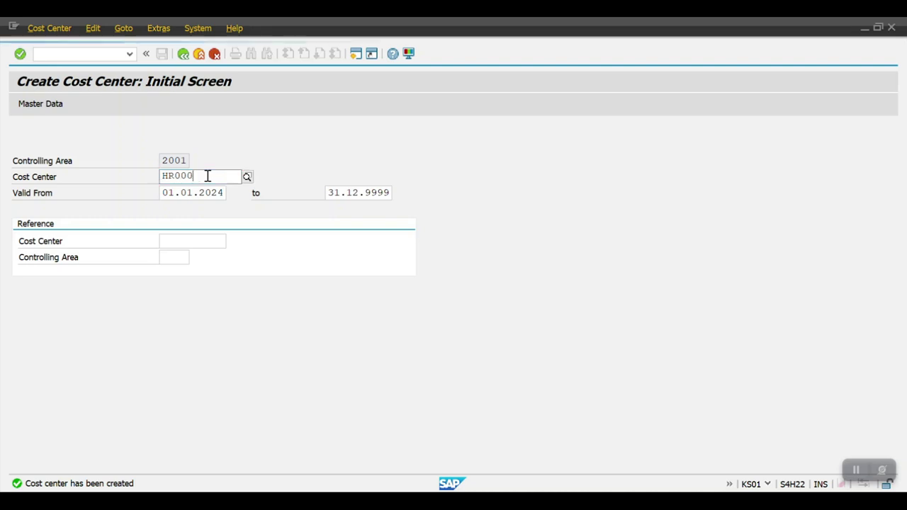
key("BackSpace")
type("201")
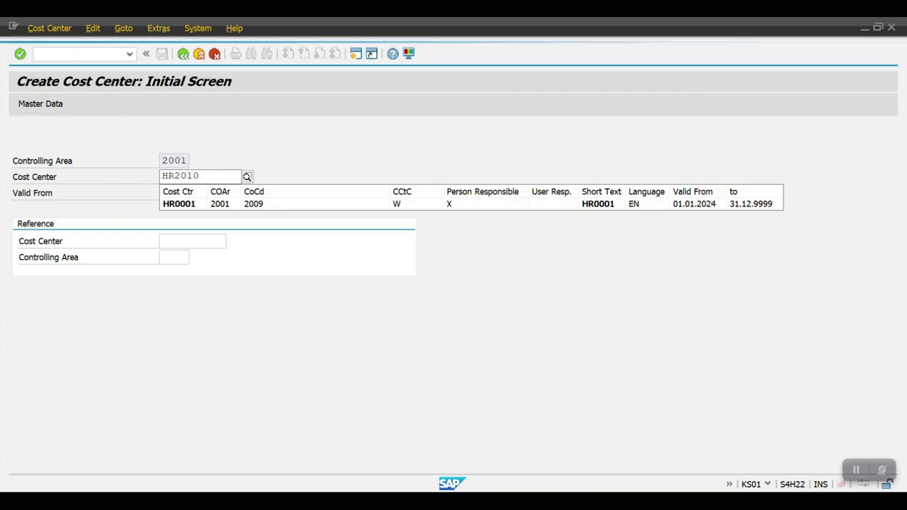
key("Return")
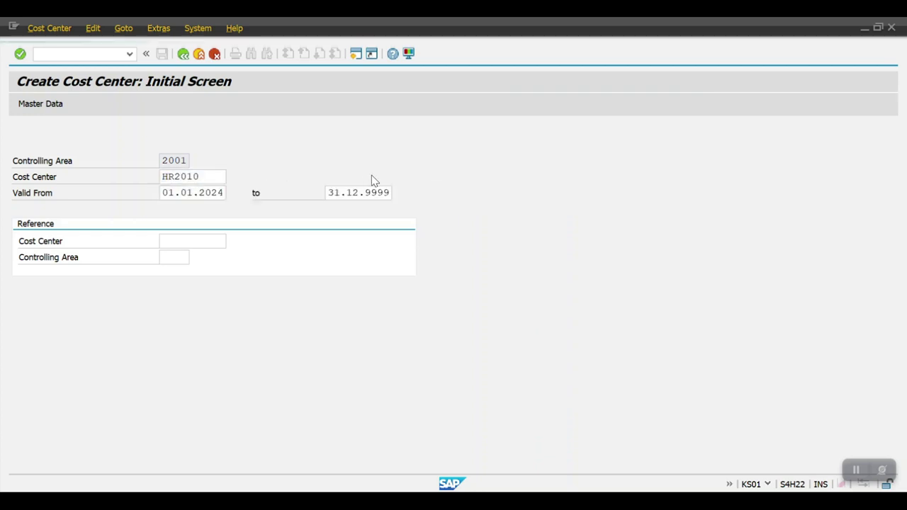
Copy the cost center code HR2010 into both the name and the description
left_click_drag(186, 129, 120, 128)
key("ctrl+c")
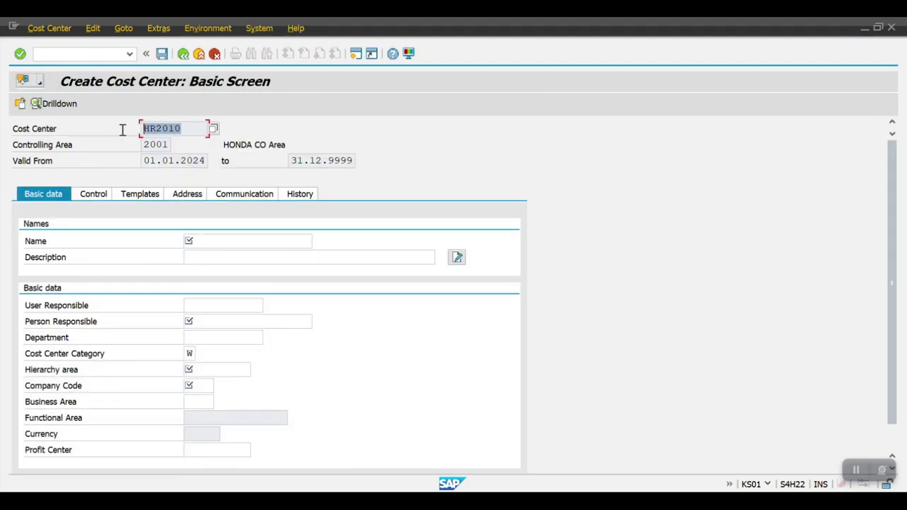
left_click(205, 239)
key("ctrl+v")
left_click(204, 258)
key("ctrl+v")
Set HR2010's person responsible to X, hierarchy area to HR and company code to 2010
left_click(199, 321)
type("X")
left_click(196, 370)
left_click(202, 383)
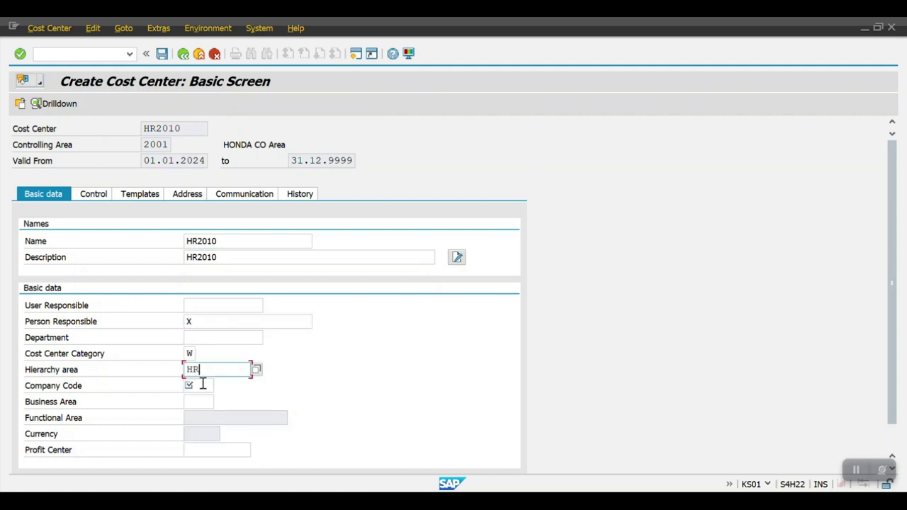
left_click(198, 384)
type("2010")
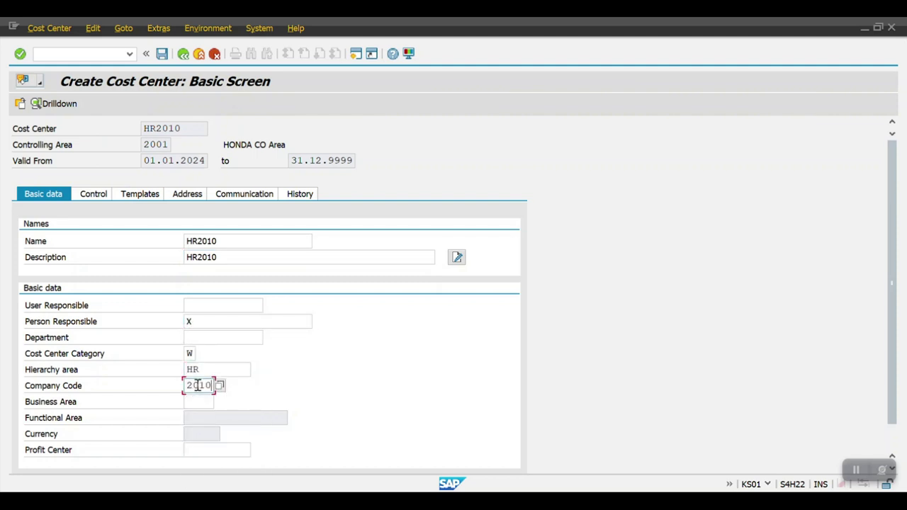
Assign profit center HR 1 to cost center HR2010 and save the cost center
left_click(190, 450)
type("HR")
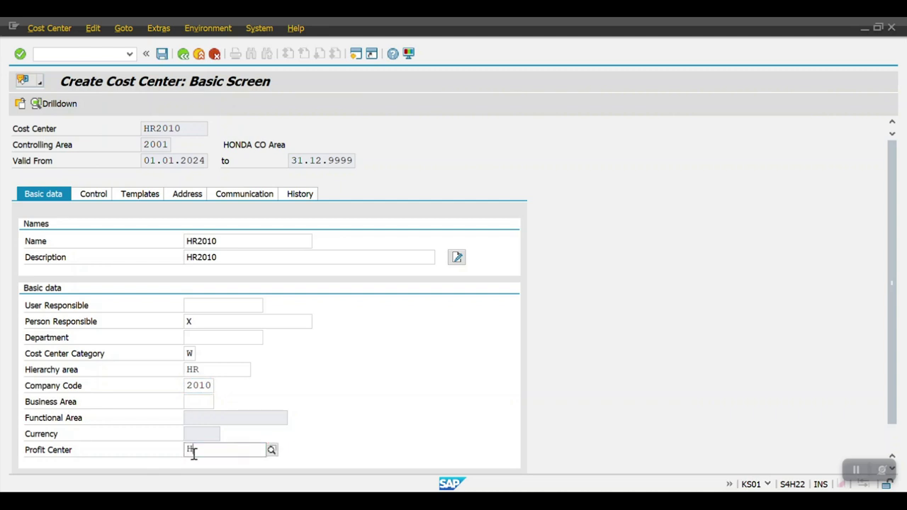
type("1")
key("Return")
key("ctrl+s")
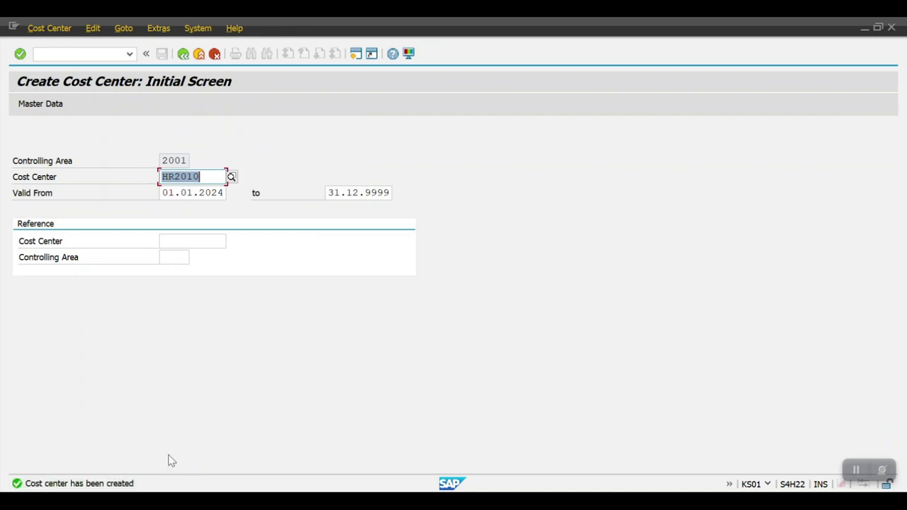
Open transaction KS02 and bring up cost center HR2010 for changing
left_click(61, 55)
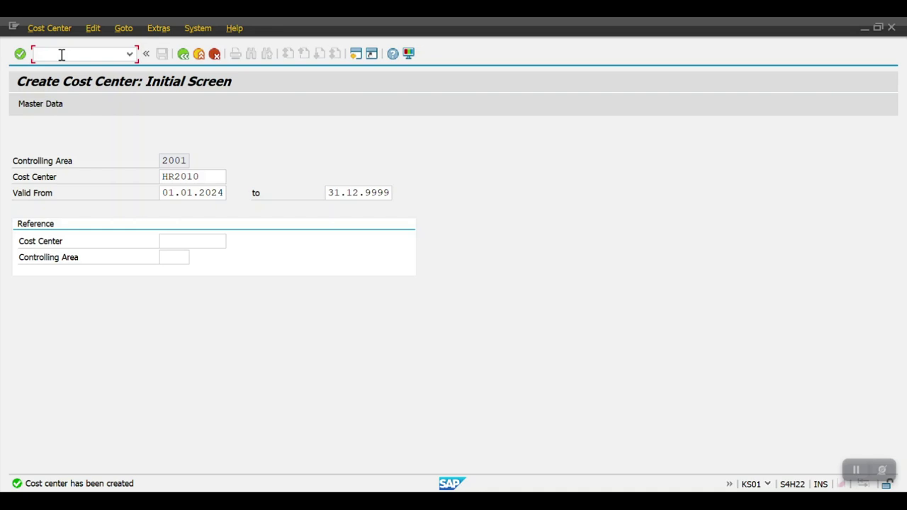
type("/NKS02")
key("Return")
key("Return")
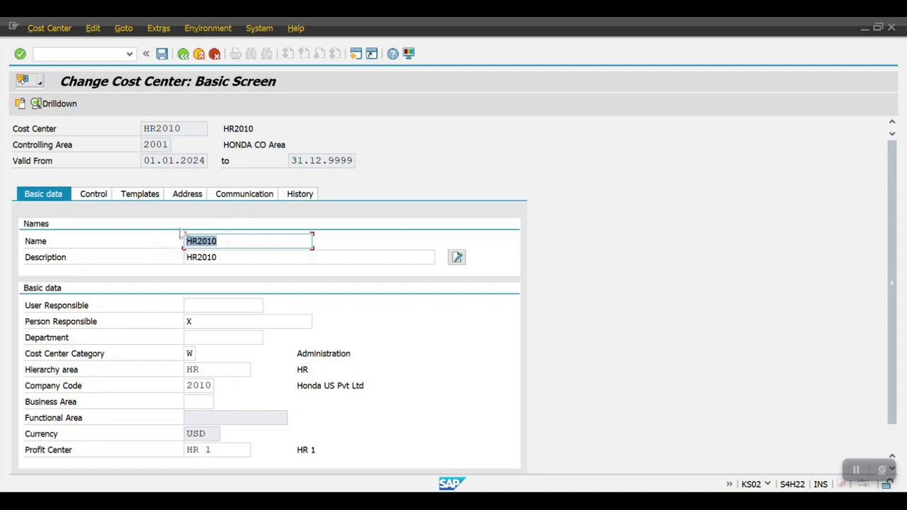
Review HR2010's control indicators, templates, address, communication and history data
left_click(95, 199)
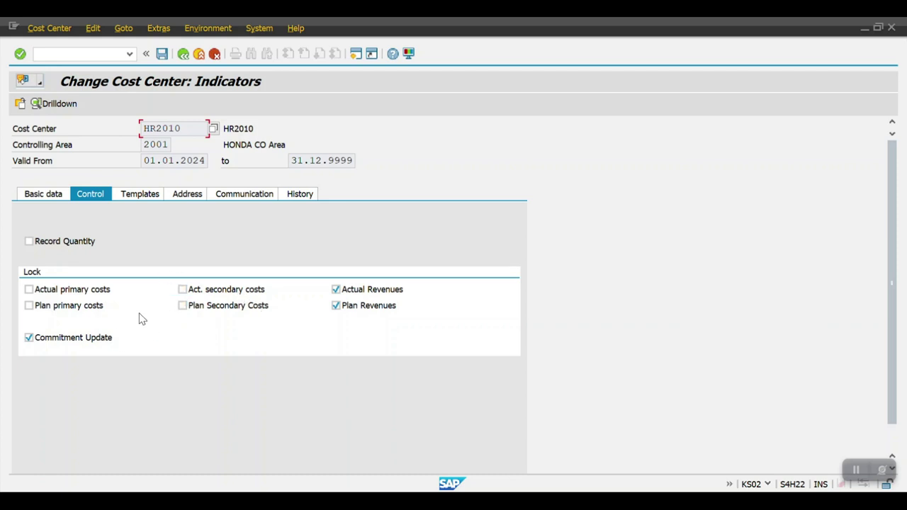
left_click(140, 195)
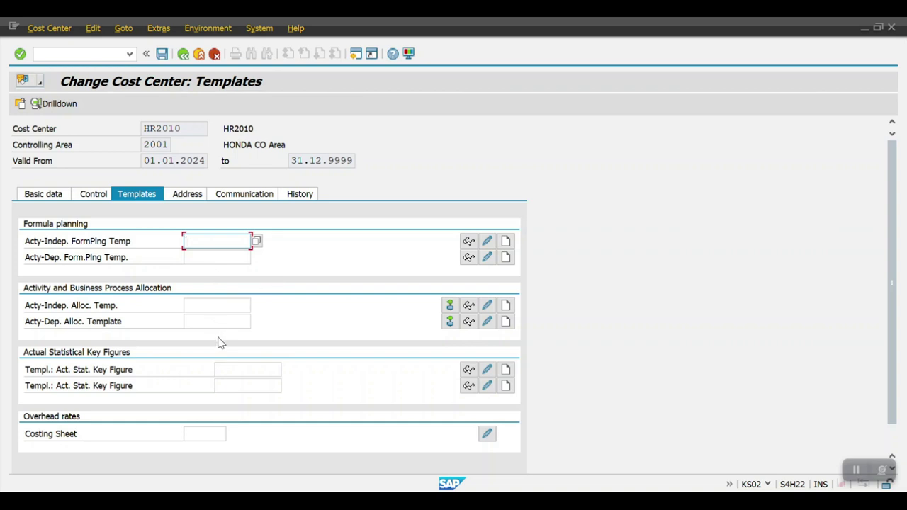
left_click(193, 199)
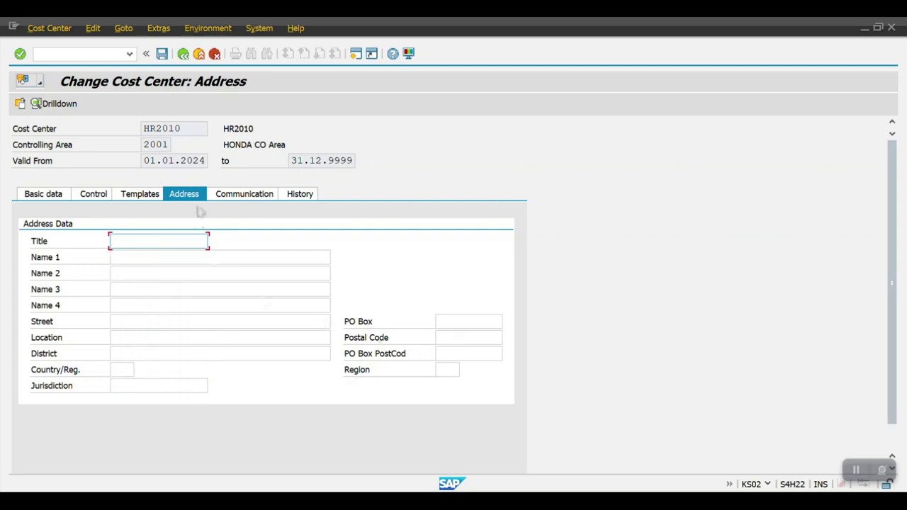
left_click(244, 195)
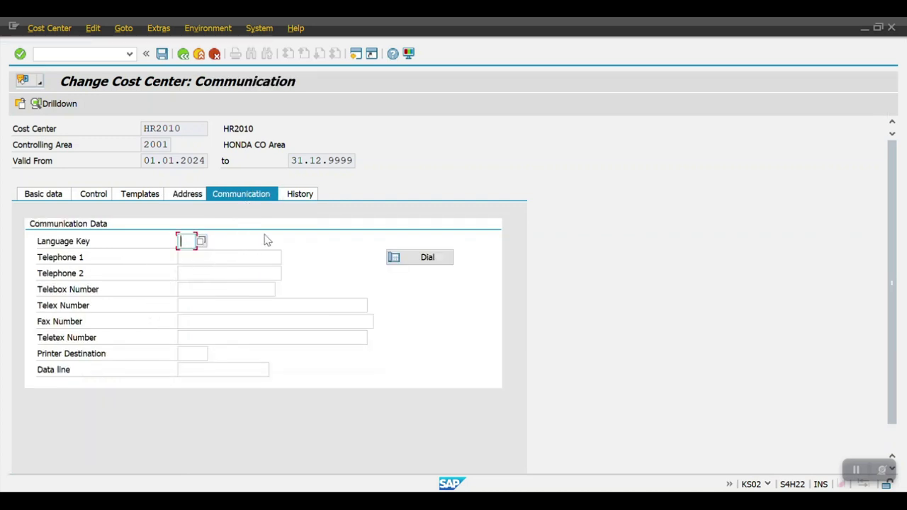
left_click(297, 195)
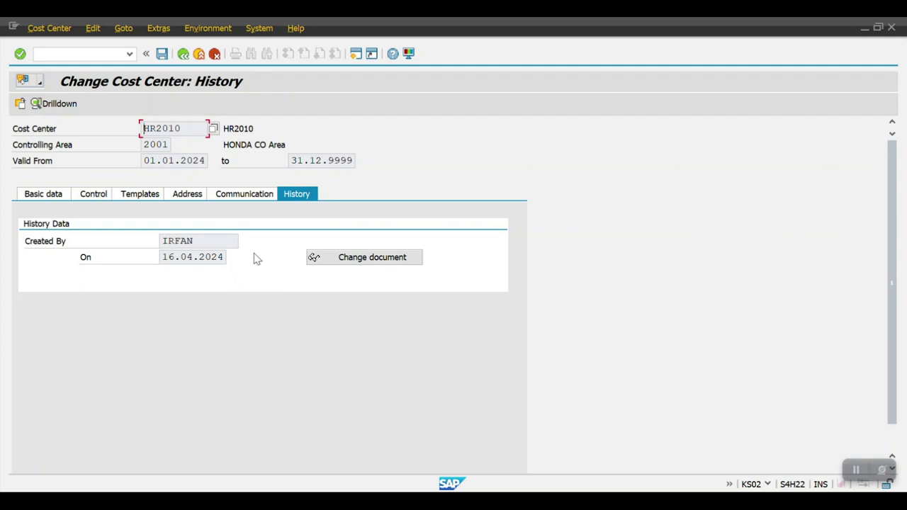
Open transaction KS03 and display the basic data of cost center HR2010
left_click(100, 56)
type("/N")
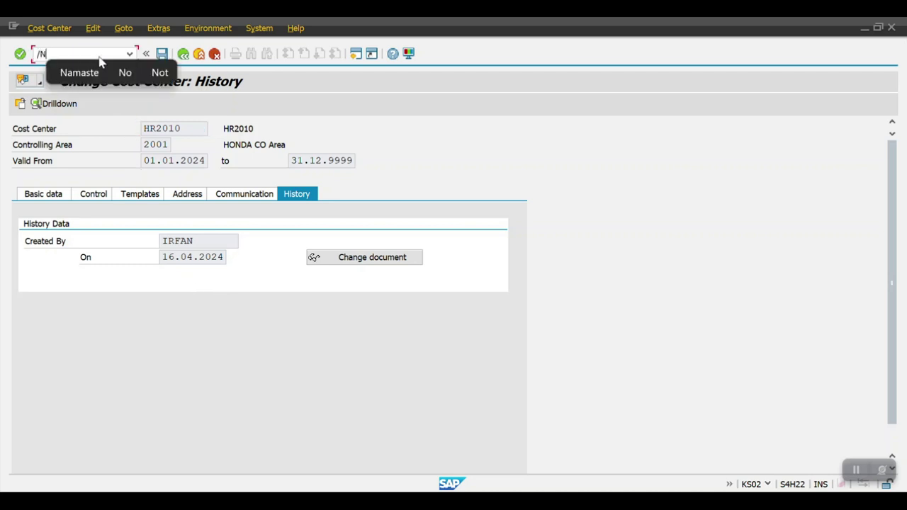
type("KS0")
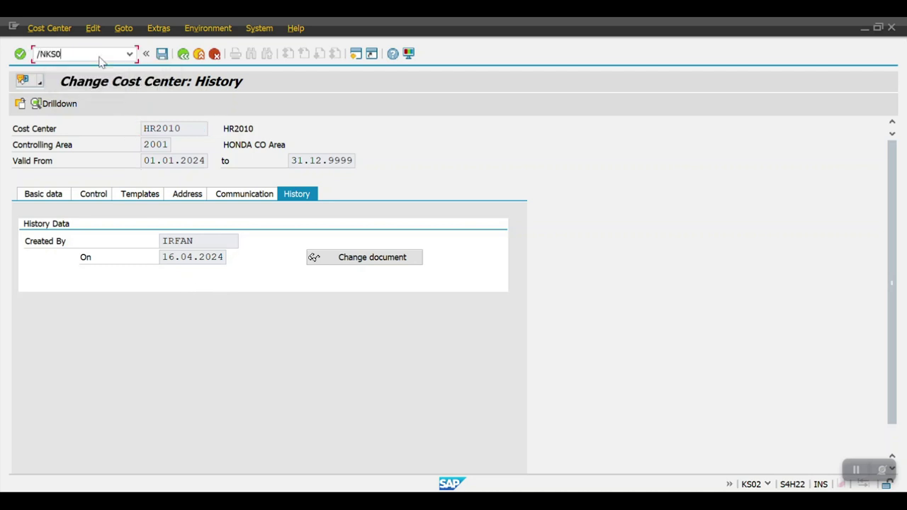
type("3")
key("Return")
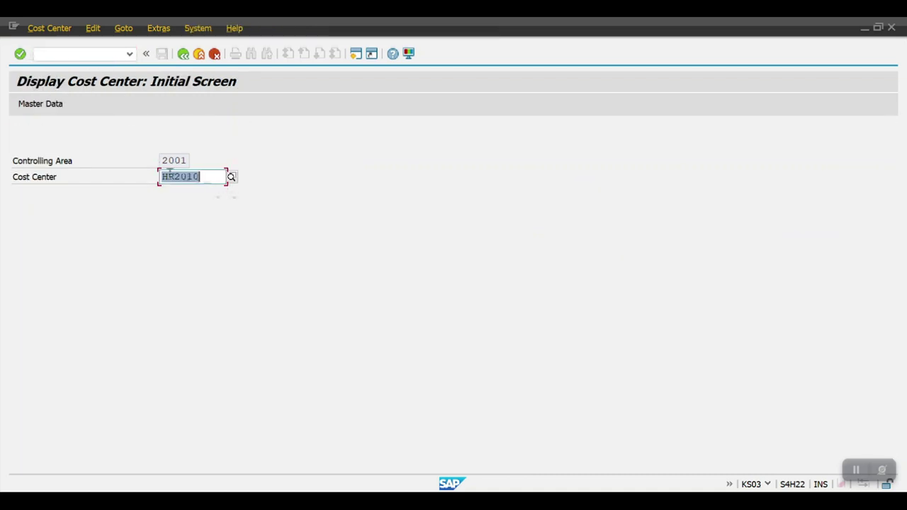
key("Return")
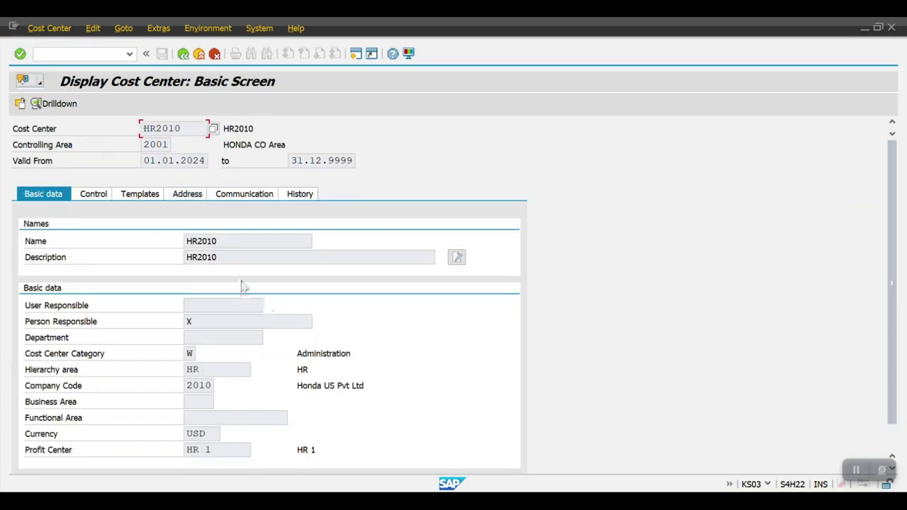
scroll(251, 329, "down", 1)
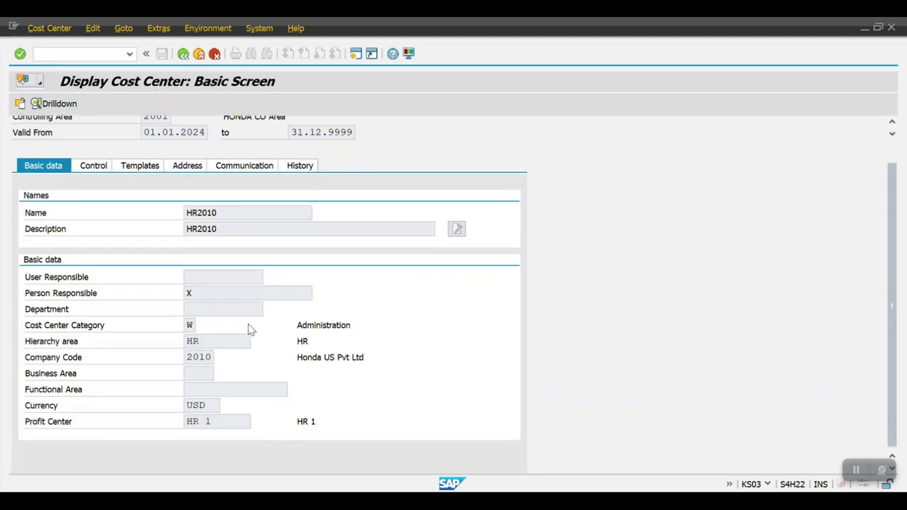